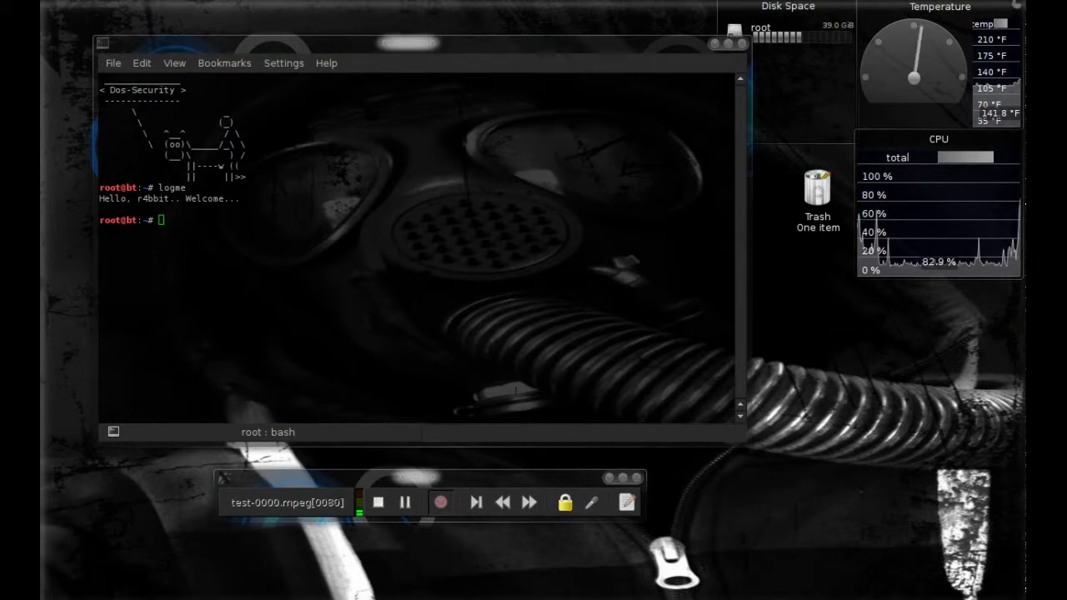
type("test")
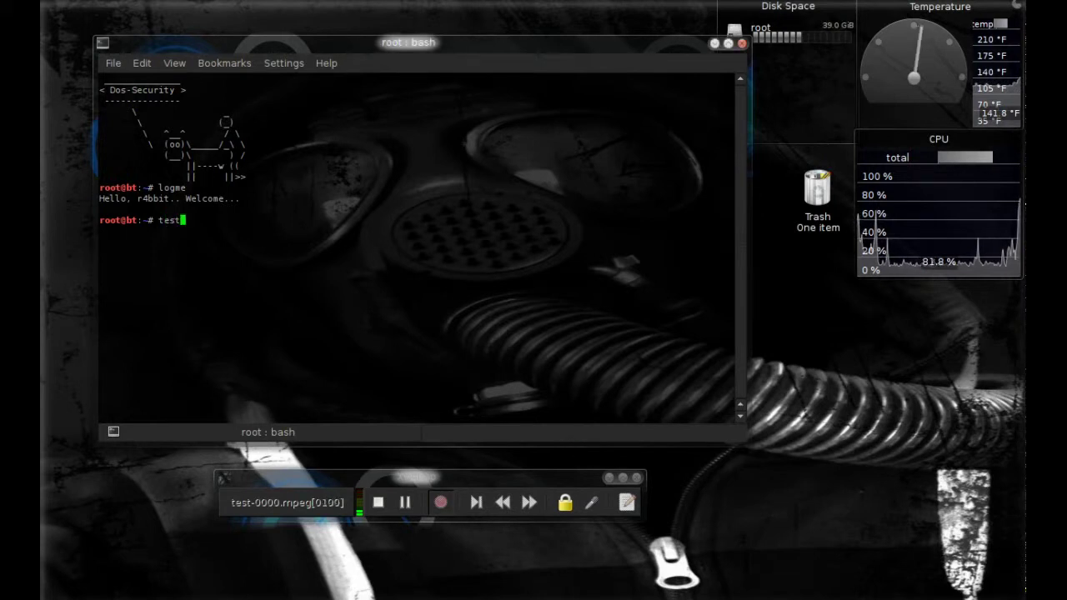
type(" test test tes")
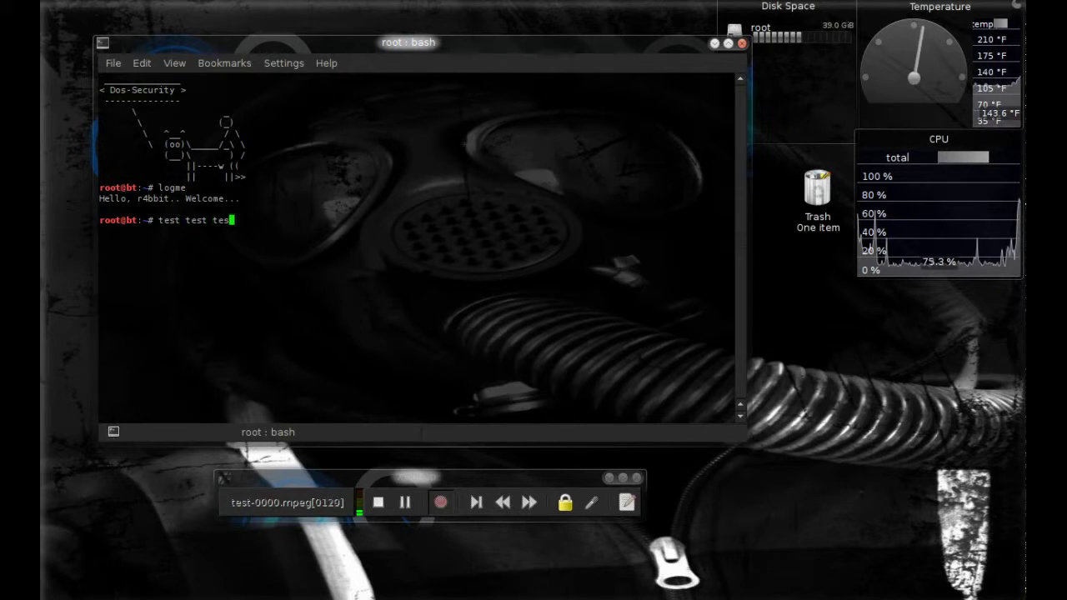
type("t ets")
Step: Submit the test phrase, run nolog from history to stop logging, and recall logmecheck
key("Return")
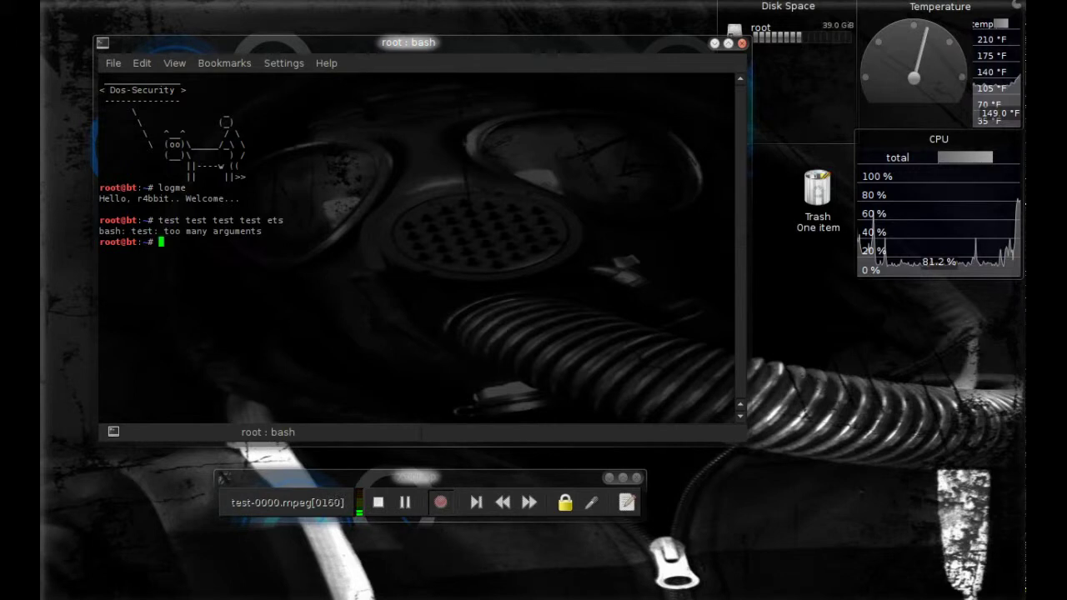
key("Up")
key("Up")
key("Up")
key("Up")
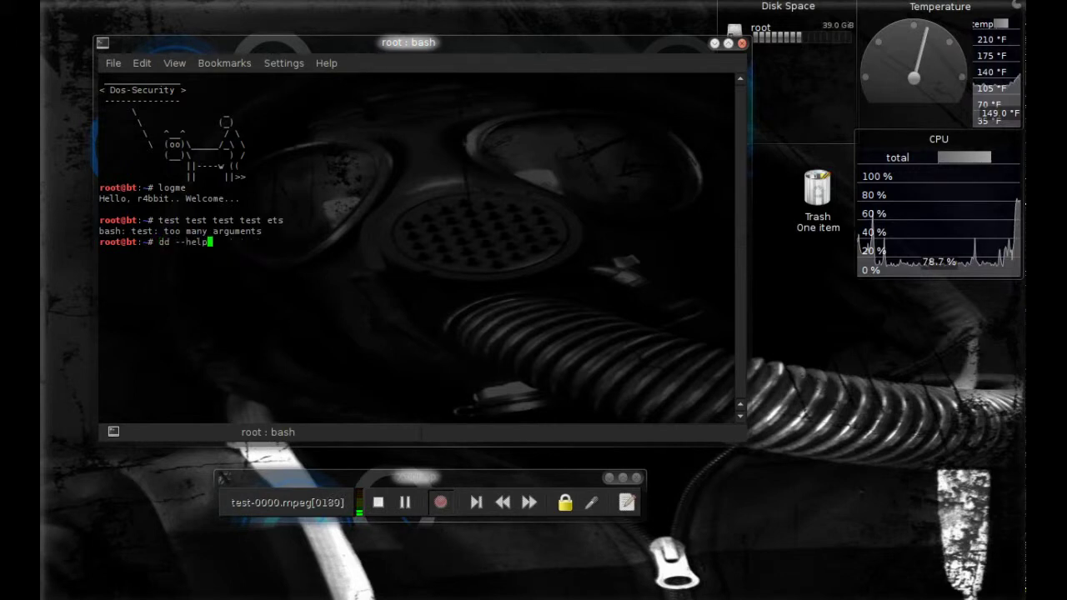
key("Up")
key("Up")
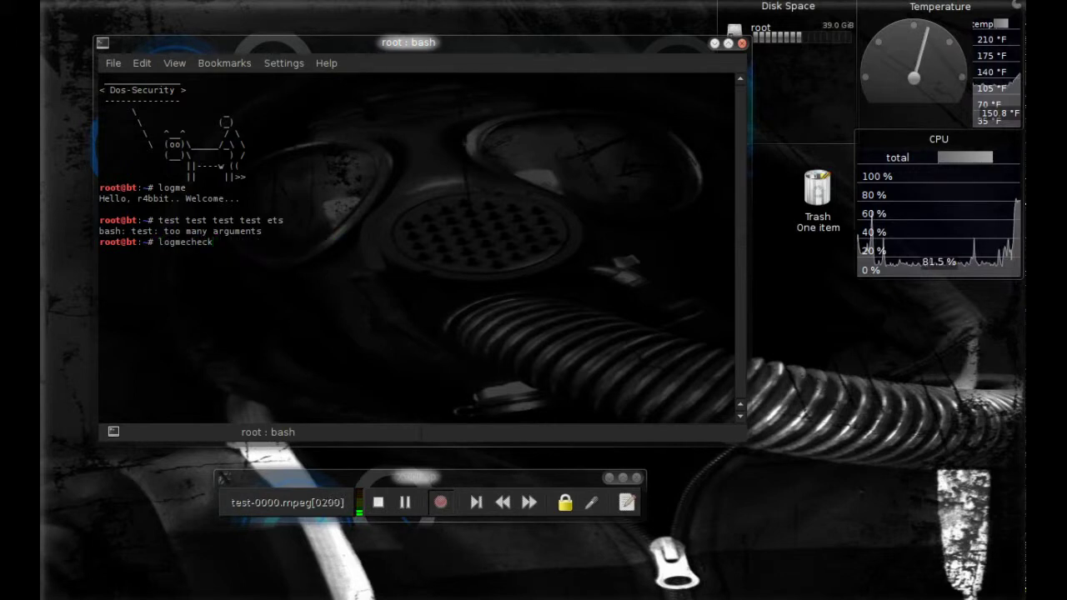
key("Up")
key("Return")
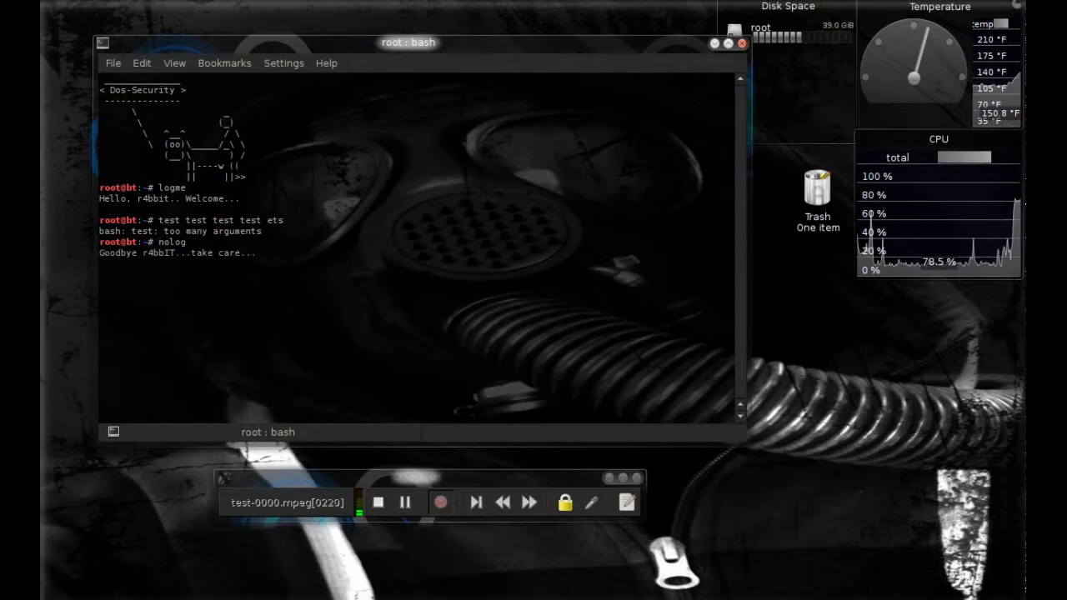
key("Up")
key("Up")
key("Up")
key("Up")
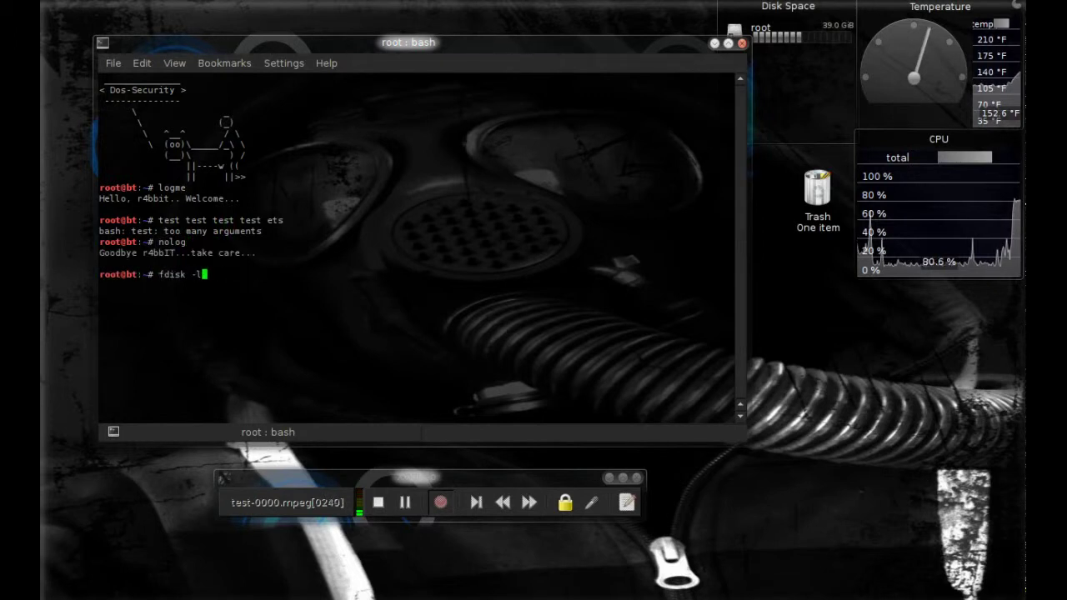
key("Up")
key("Up")
key("Up")
Step: Run logmecheck to open /var/log/logkeys.log in gedit and select every logged line
key("Return")
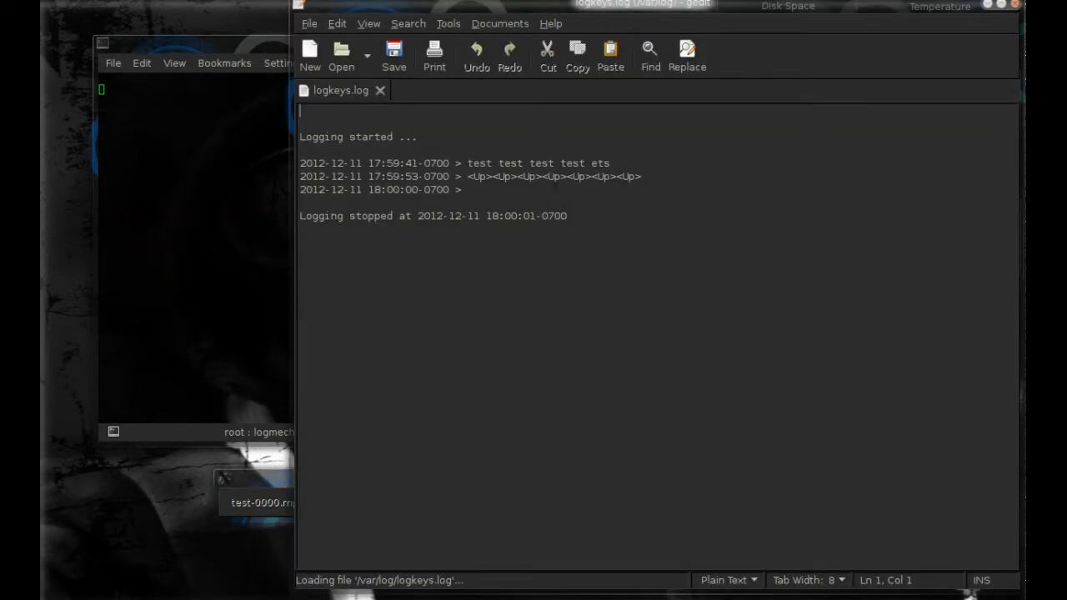
triple_click(655, 167)
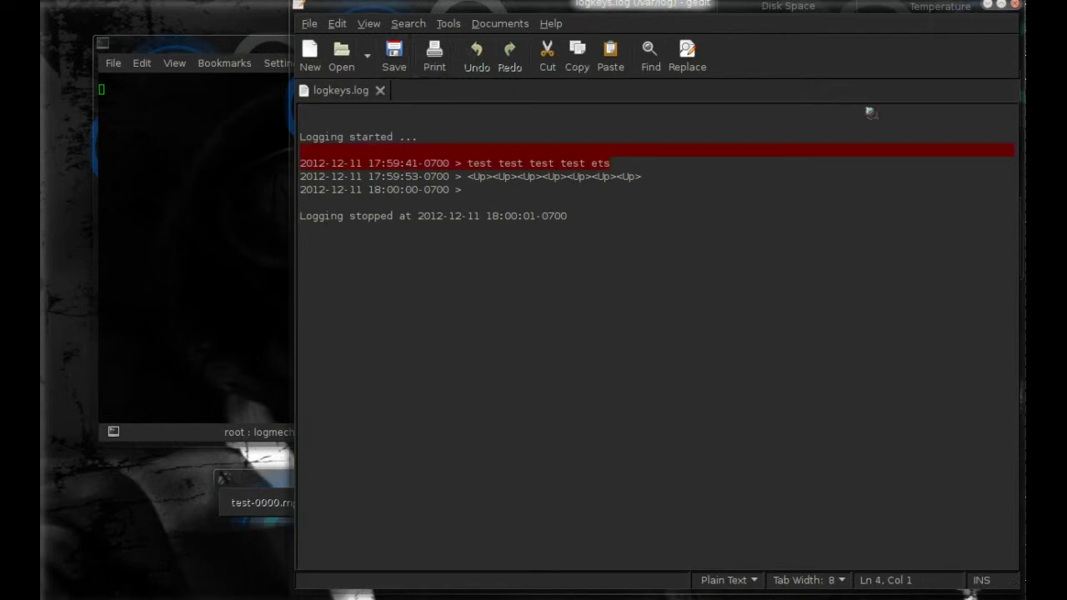
left_click_drag(583, 218, 310, 121)
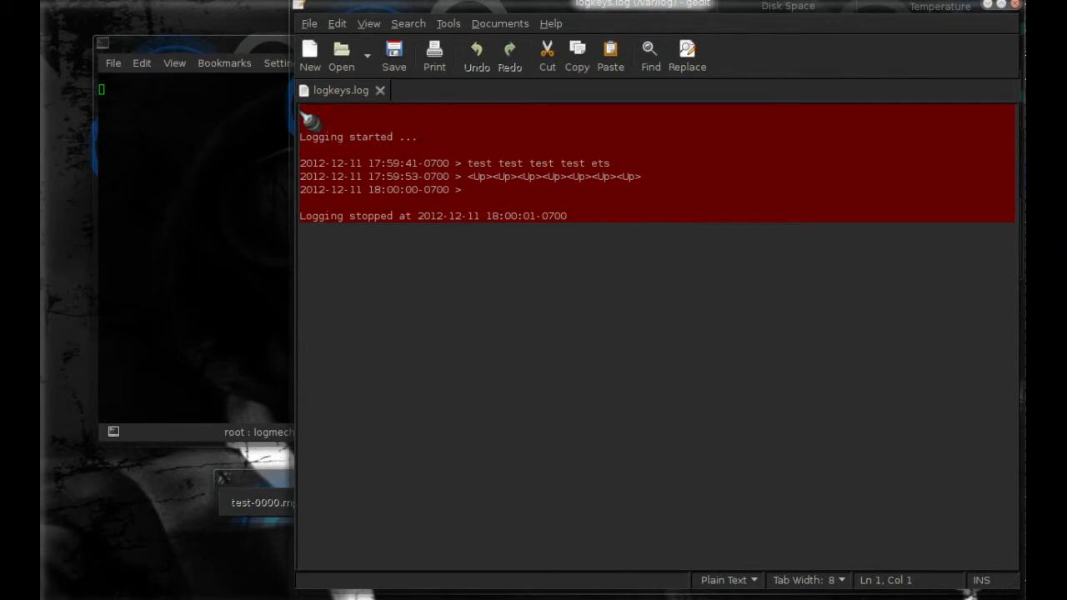
Step: Delete all text from logkeys.log, save the empty file, and unmaximize the gedit window
key("Delete")
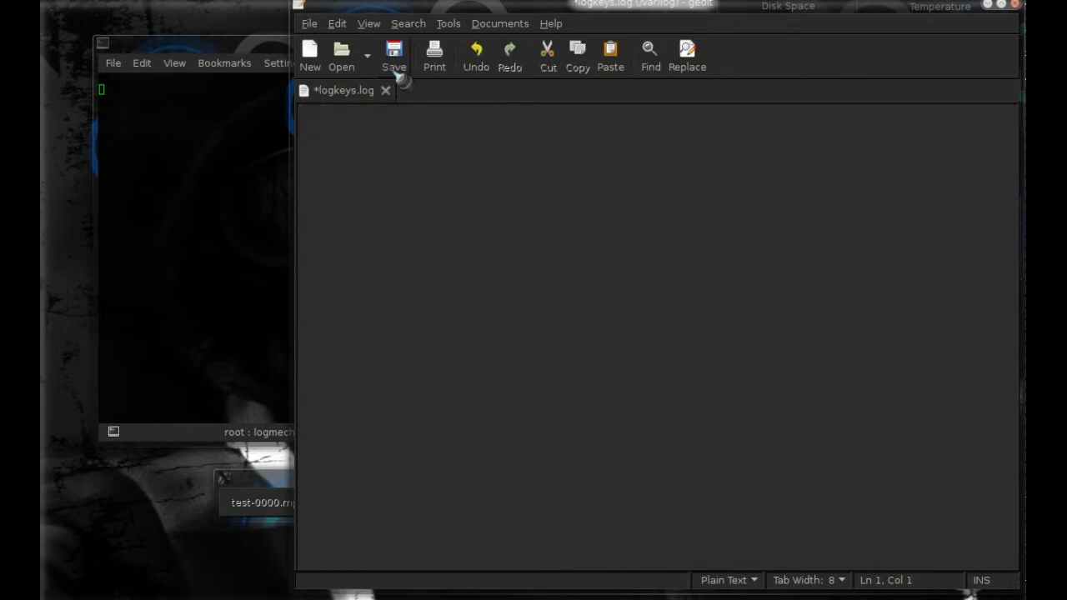
left_click(393, 54)
left_click_drag(596, 8, 729, 93)
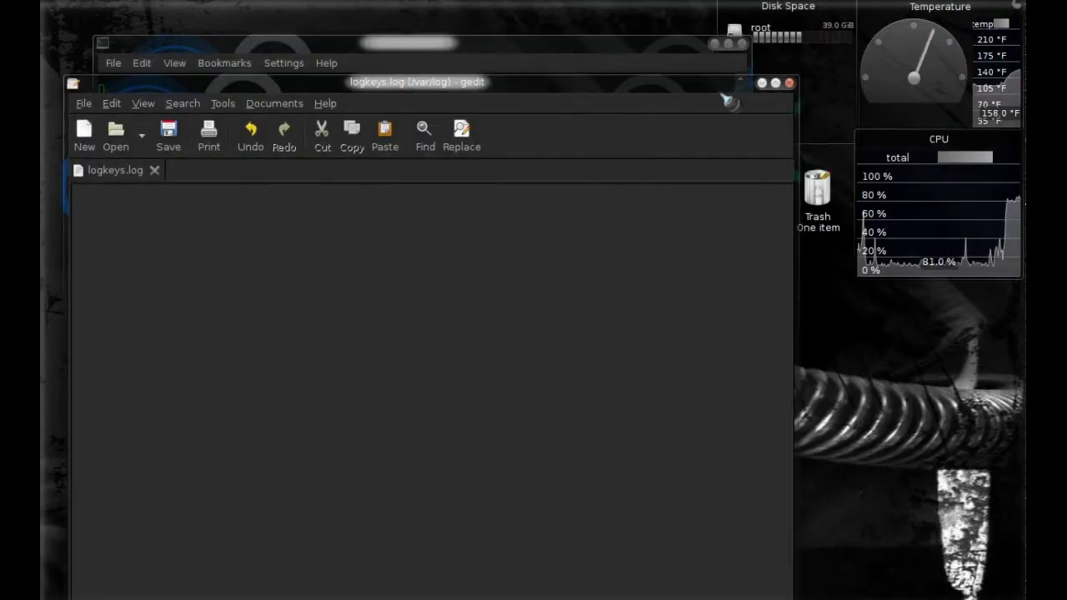